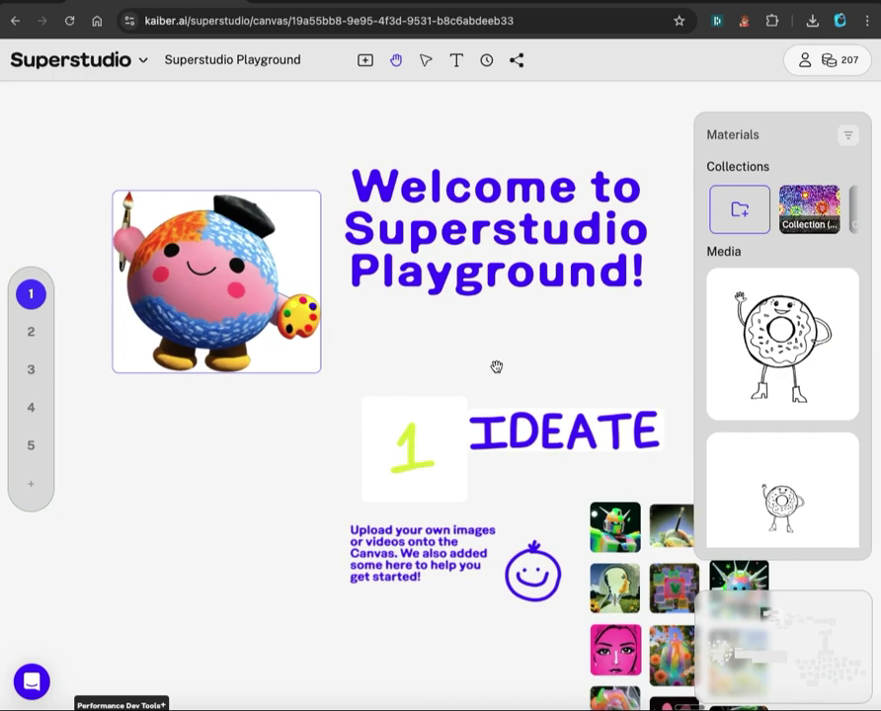
# - Open canvas 6, Character Animation Playground, with its donut-stencil Image Lab setup
pyautogui.moveTo(116, 386)
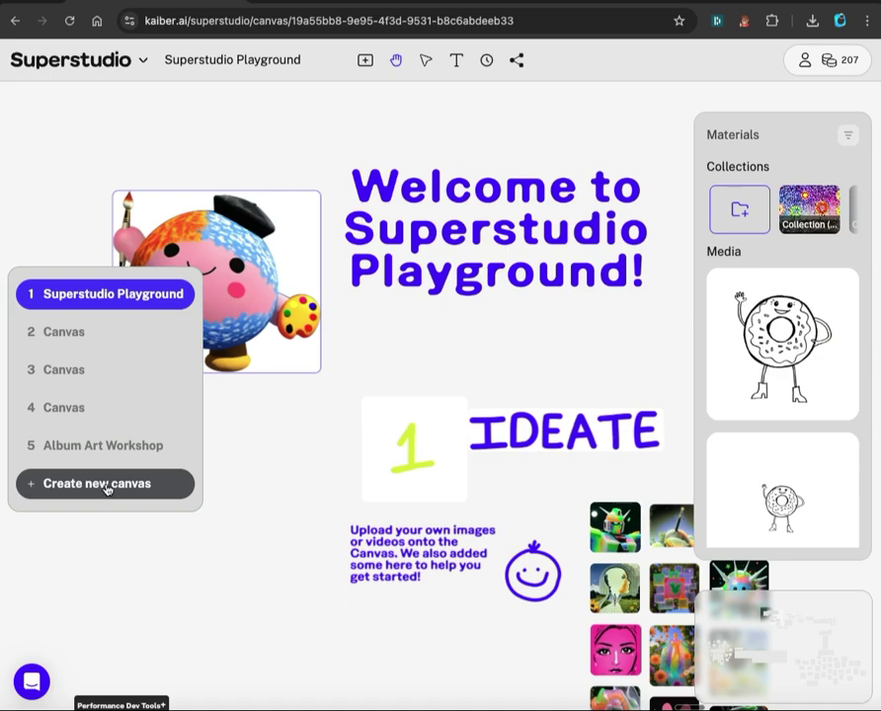
pyautogui.scroll(-1, 110, 447)
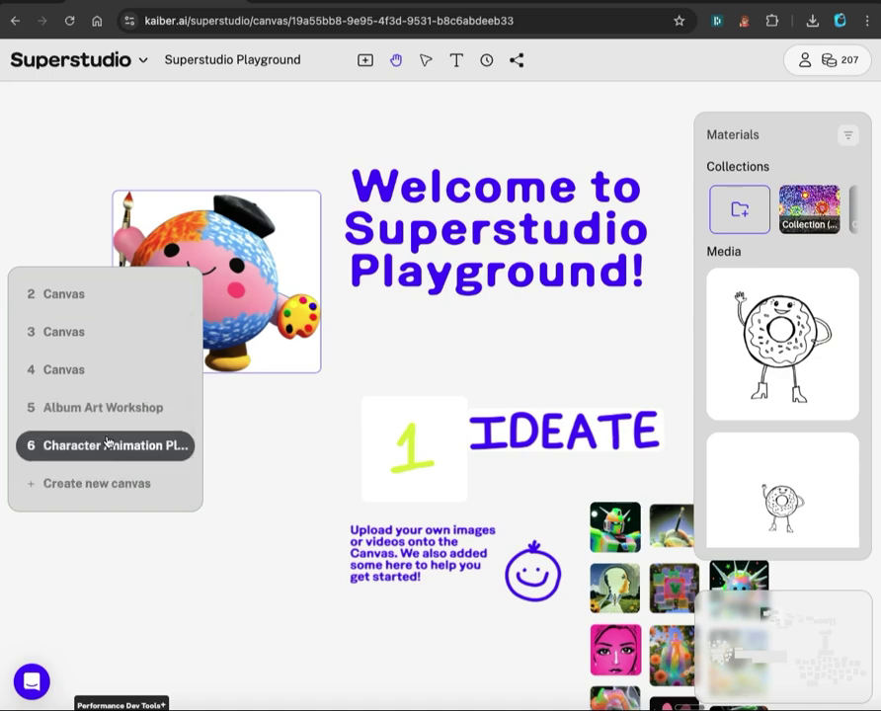
pyautogui.click(109, 442)
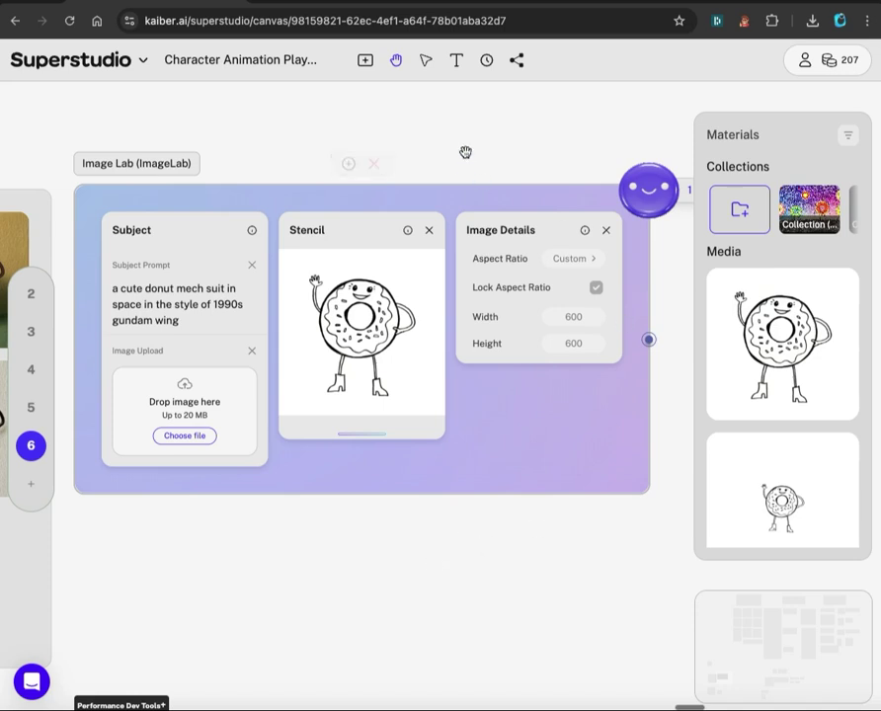
# - Add an empty Image Lab node from the Image Flows list to the canvas
pyautogui.click(365, 61)
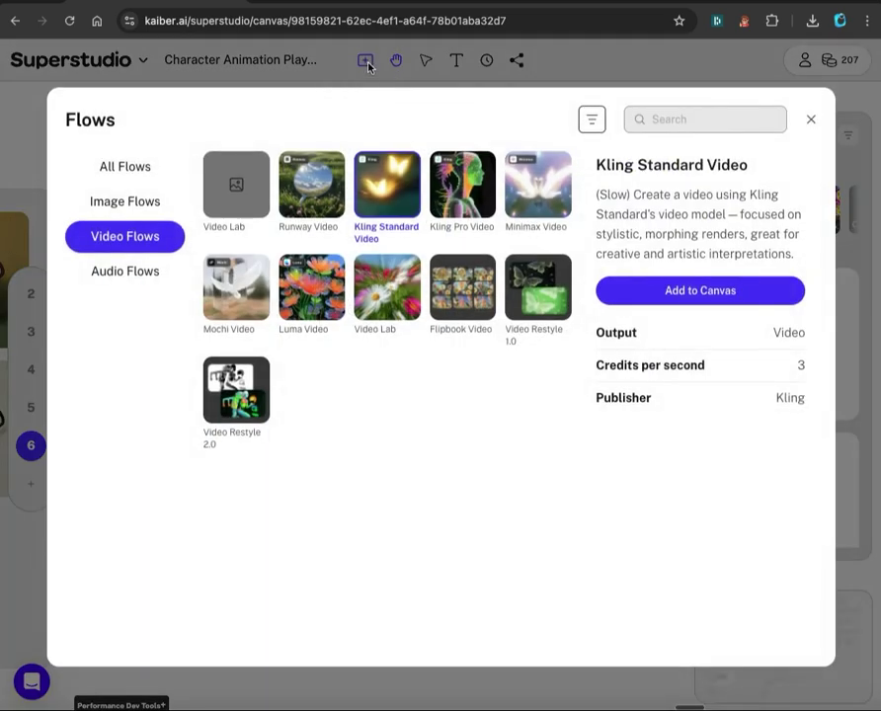
pyautogui.click(137, 205)
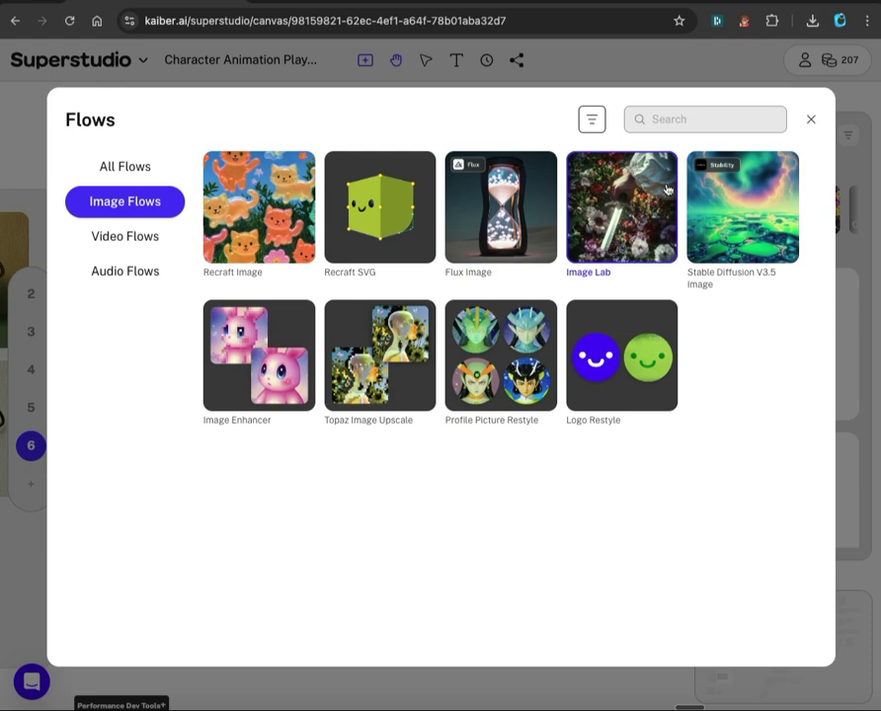
pyautogui.click(621, 207)
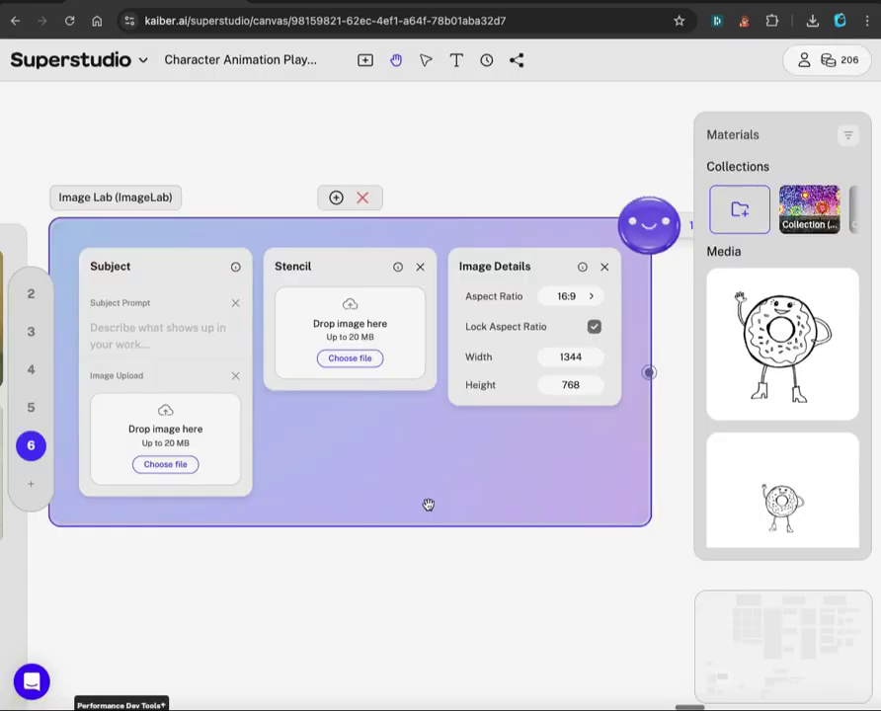
# - Upload Donut Wave.png from Downloads as the Image Lab stencil, switching to Custom 600×600
pyautogui.click(331, 357)
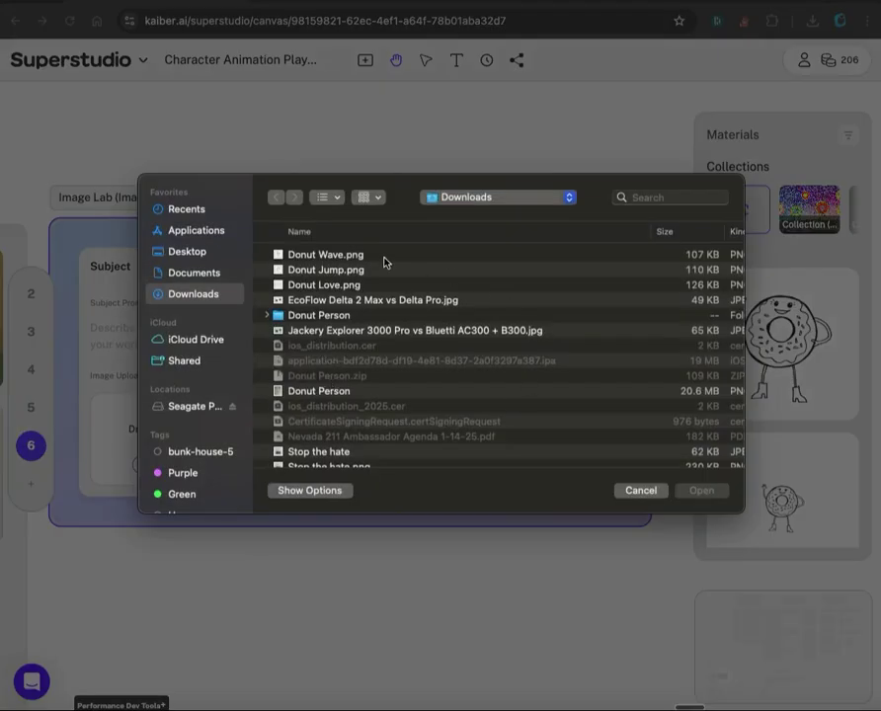
pyautogui.click(353, 254)
pyautogui.click(697, 491)
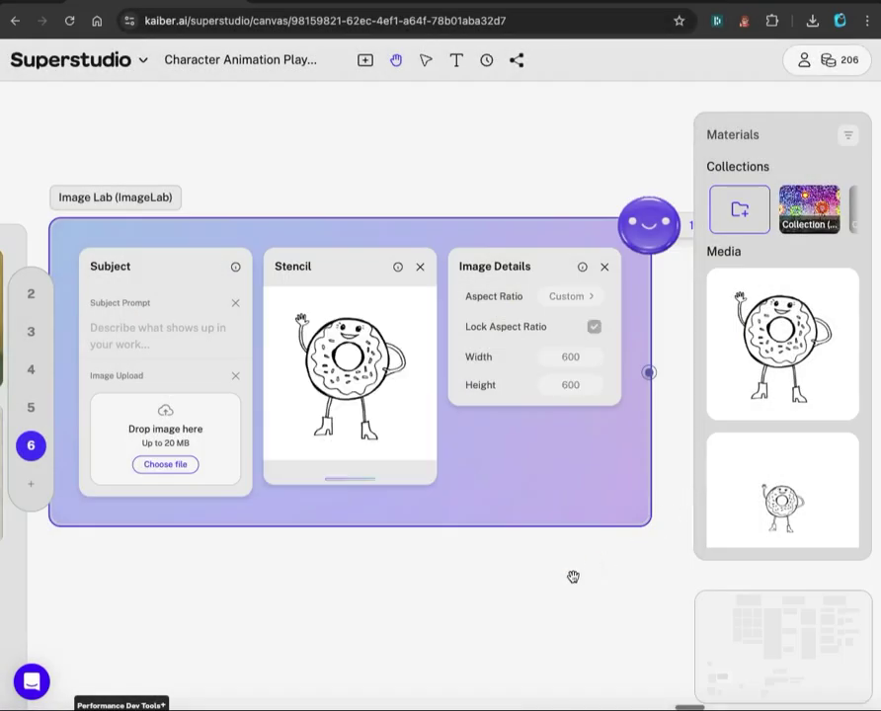
# - Paste the Adventure Time-style waving donut prompt, add a comma after 'waving', and generate the image
pyautogui.click(99, 327)
pyautogui.write('a cute donut waving in the style of Adventure time')
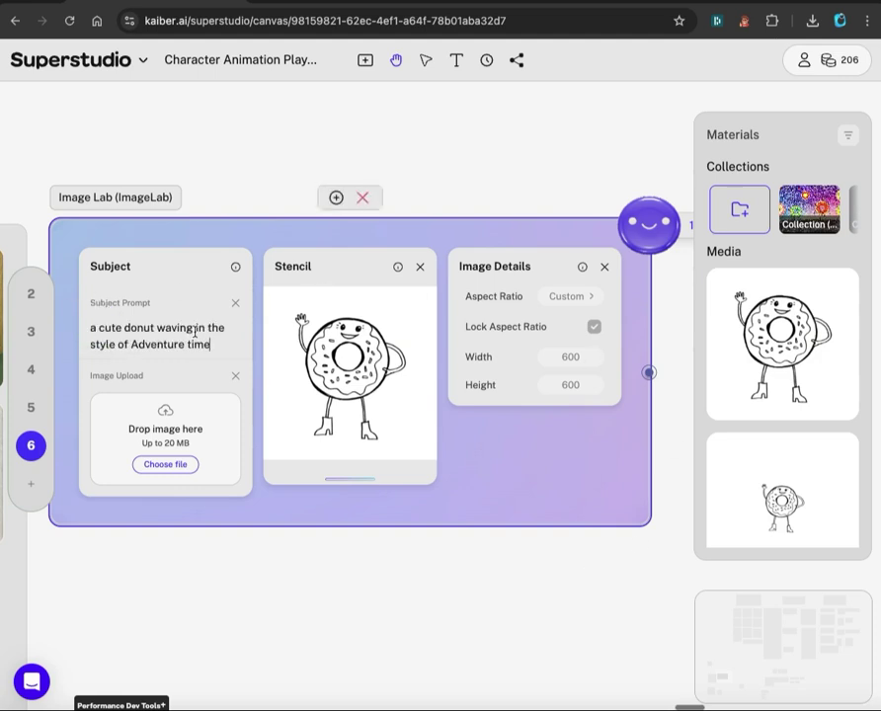
pyautogui.click(191, 322)
pyautogui.hscroll(5, 649, 566)
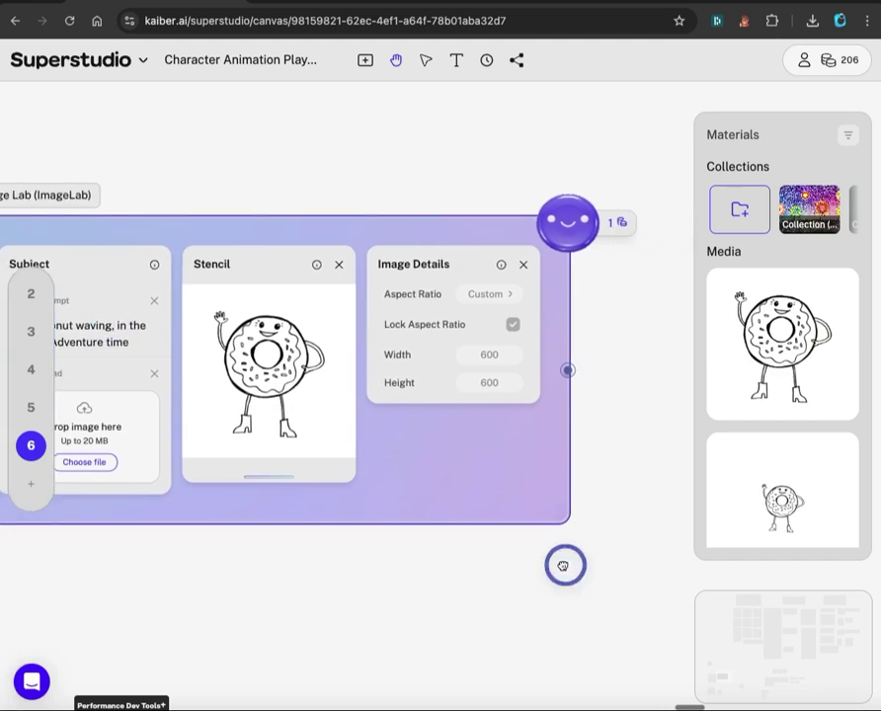
pyautogui.click(551, 215)
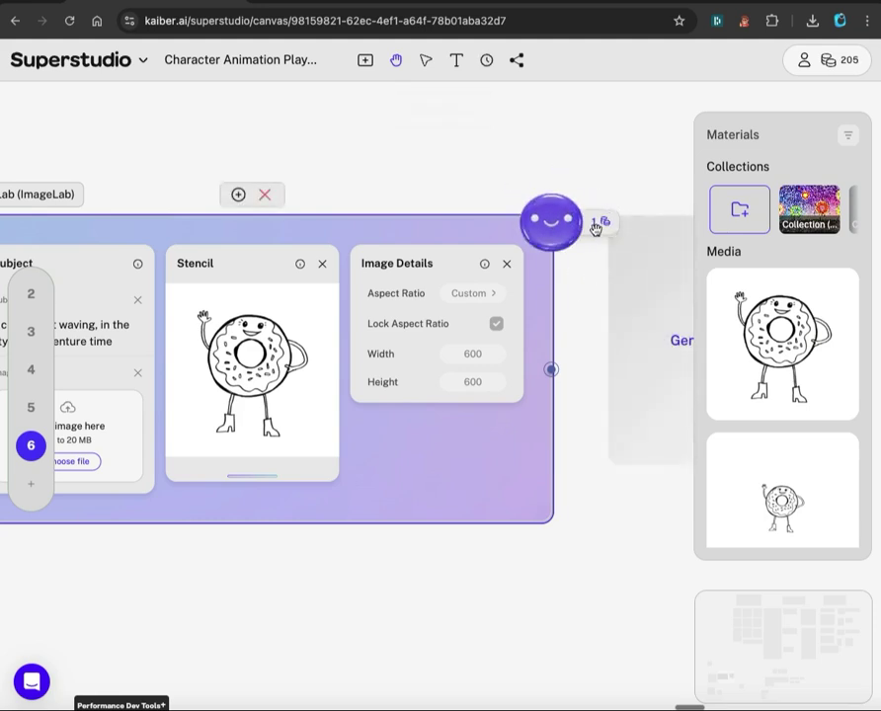
pyautogui.moveTo(585, 340); pyautogui.dragTo(312, 328)
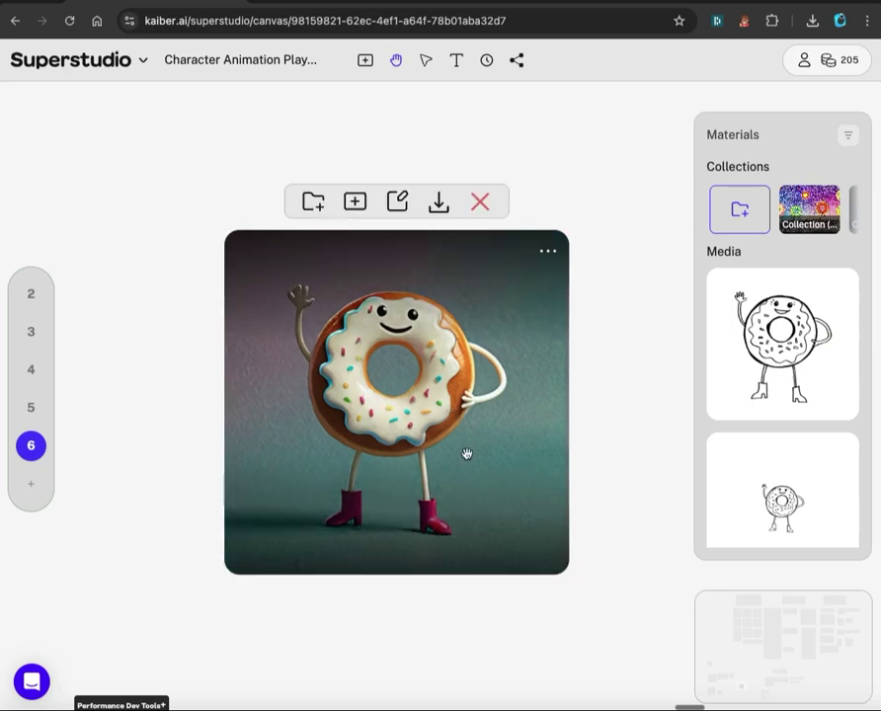
# - Drag the new waving donut image into Collection (6) and view the full variation grid
pyautogui.scroll(-3, 467, 453)
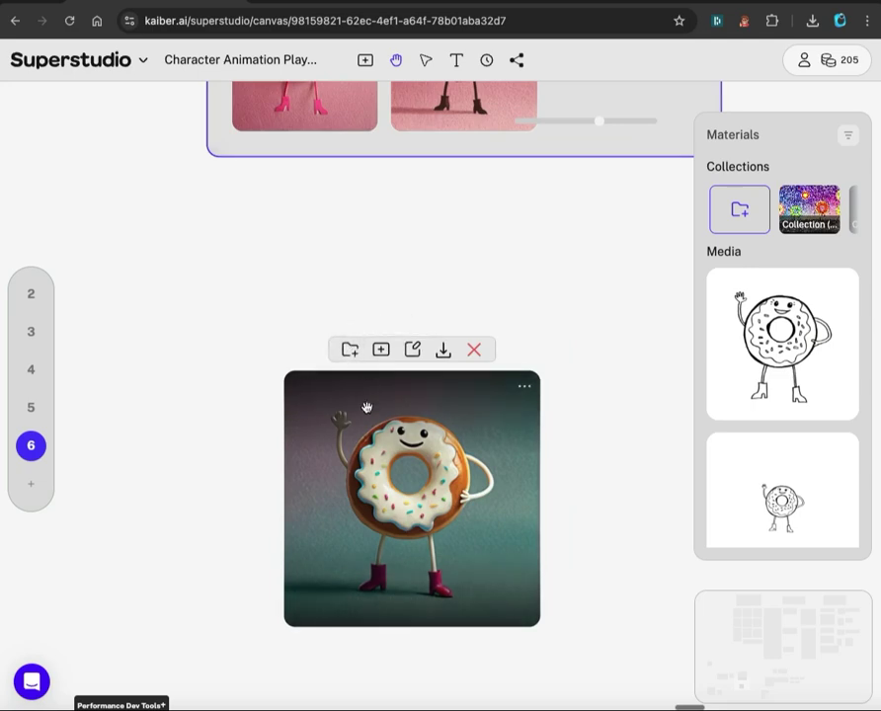
pyautogui.scroll(-3, 432, 274)
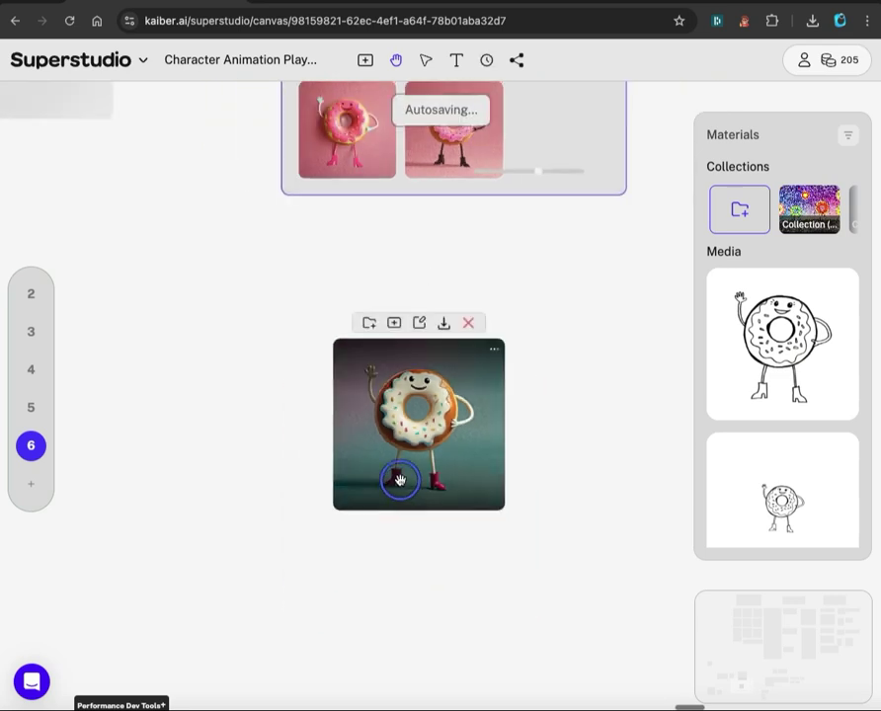
pyautogui.moveTo(401, 480); pyautogui.dragTo(534, 169)
pyautogui.moveTo(487, 270); pyautogui.dragTo(451, 598)
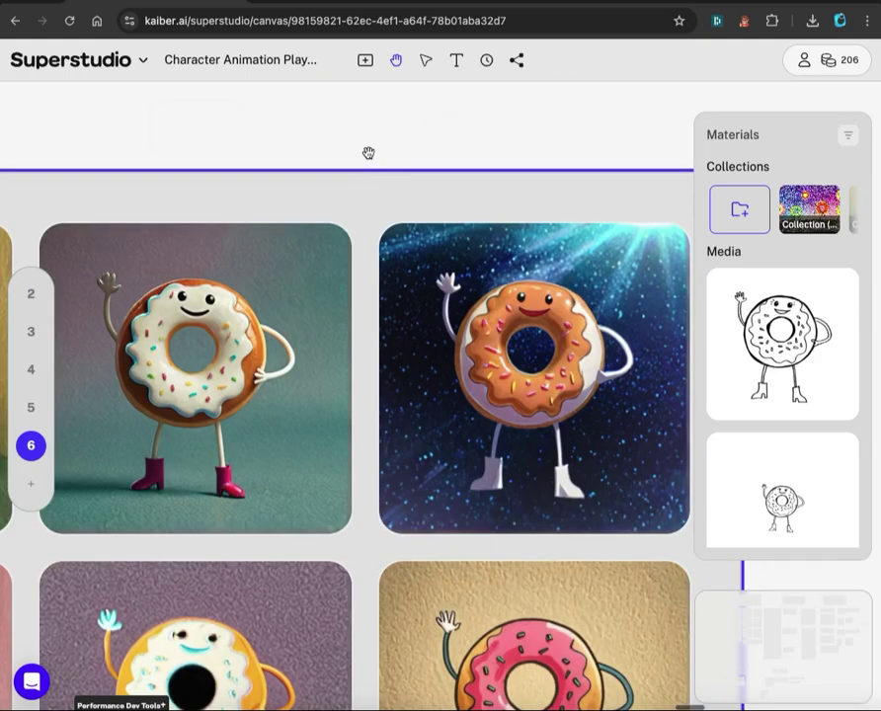
pyautogui.scroll(-5, 369, 153)
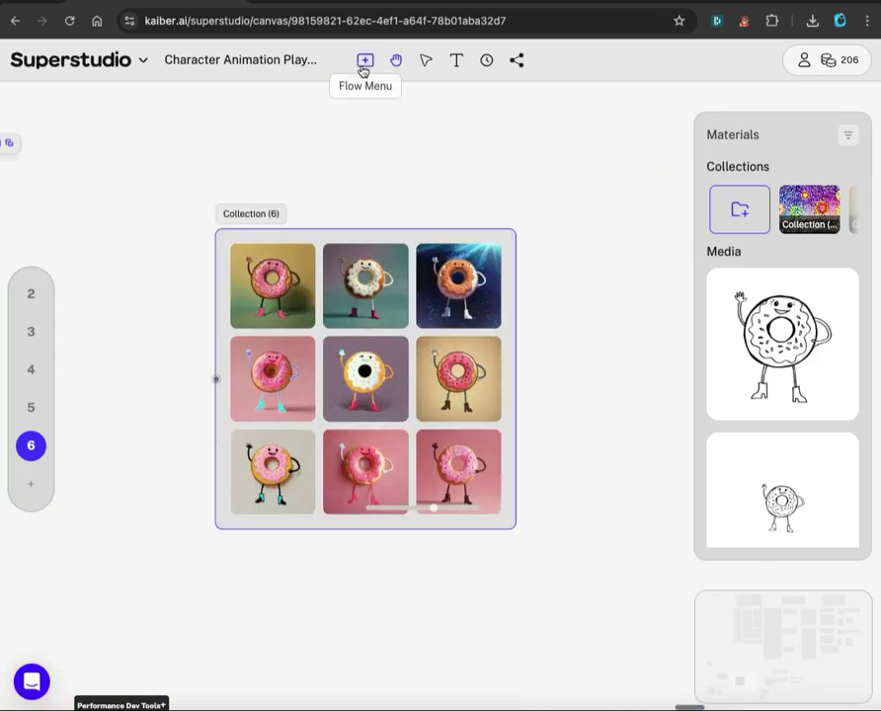
# - Compare Video Flows options: Kling Pro, Minimax, Video Restyle 1.0, Flipbook and Video Lab
pyautogui.click(363, 65)
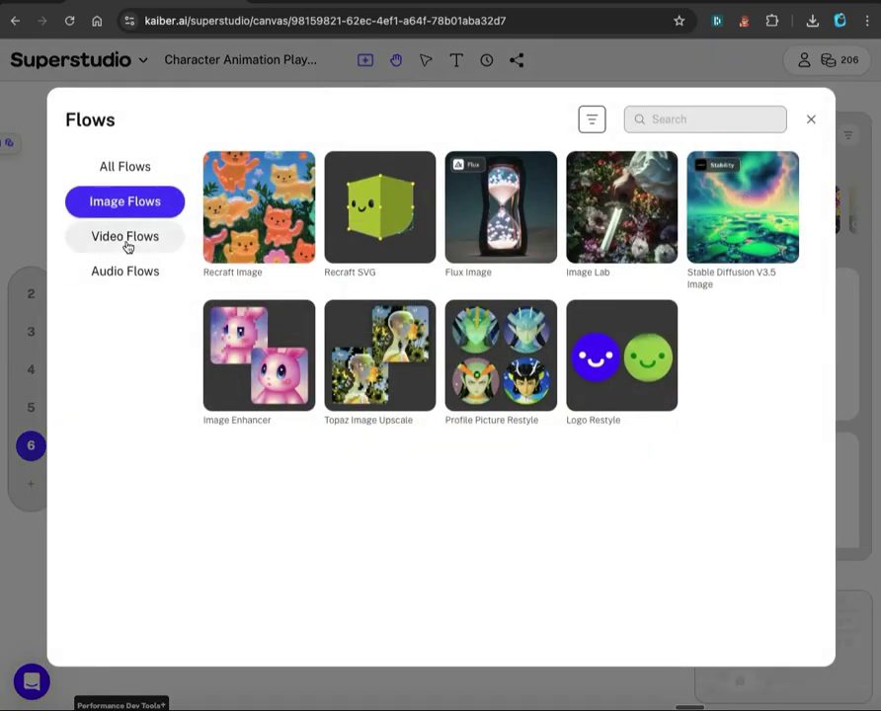
pyautogui.click(125, 240)
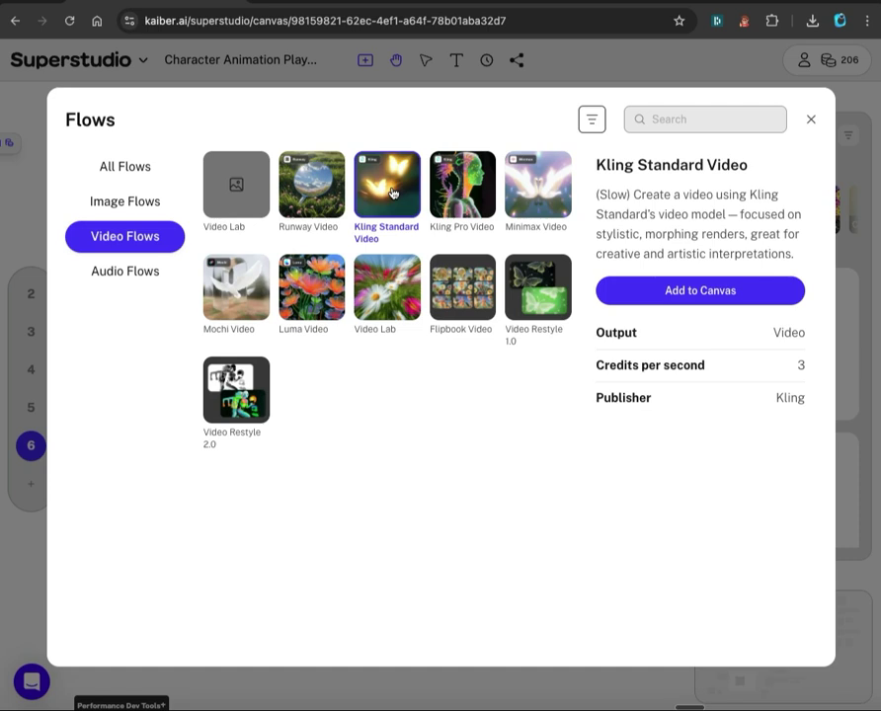
pyautogui.click(462, 187)
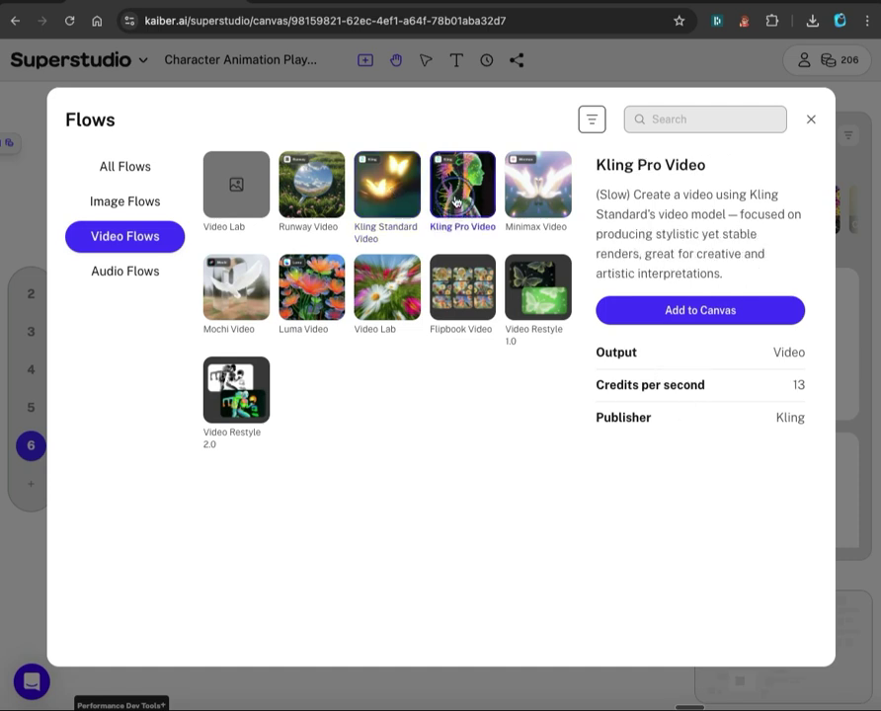
pyautogui.click(542, 216)
pyautogui.click(542, 304)
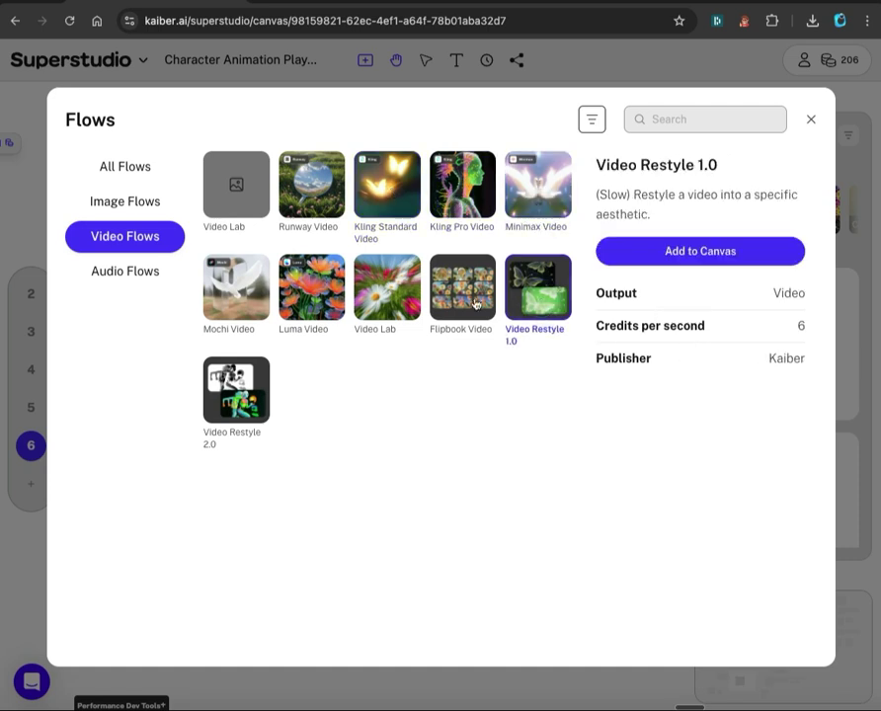
pyautogui.click(454, 299)
pyautogui.click(366, 302)
# - Drop the space donut image from Media onto the Kling video's Image Upload
pyautogui.press('Escape')
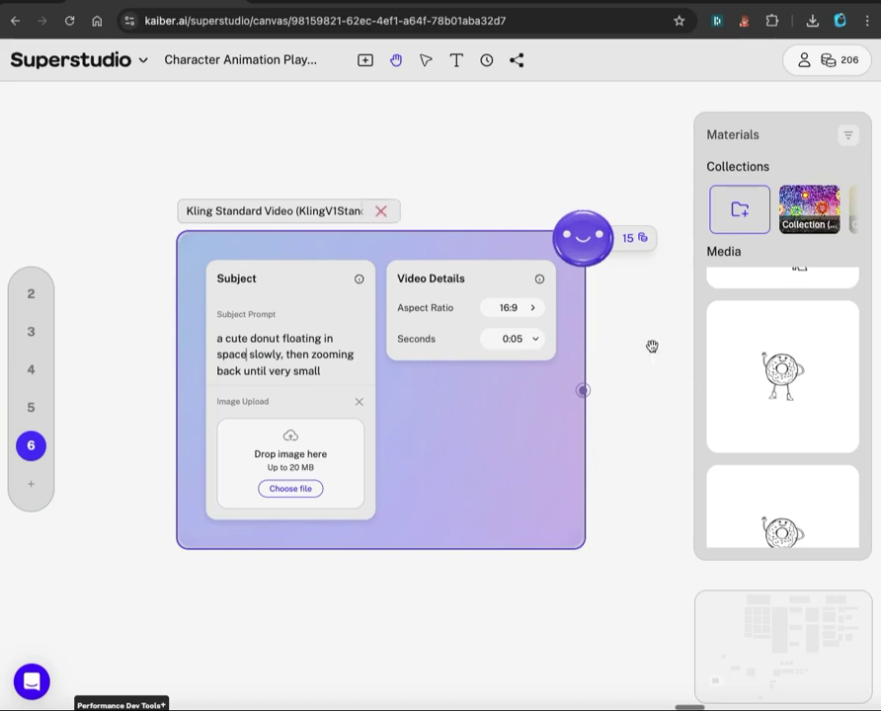
pyautogui.moveTo(794, 494); pyautogui.dragTo(292, 456)
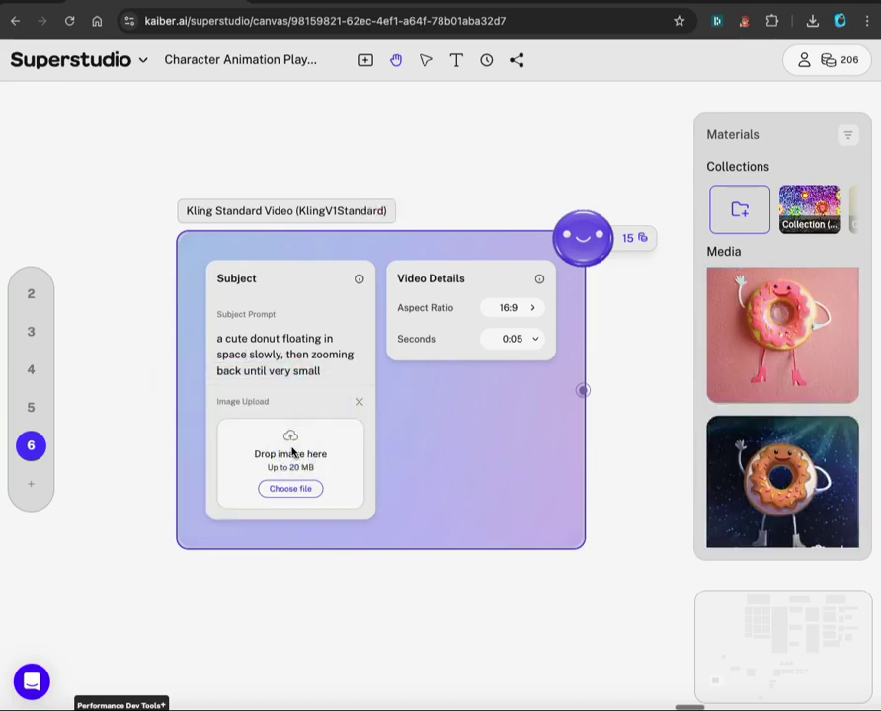
pyautogui.click(226, 337)
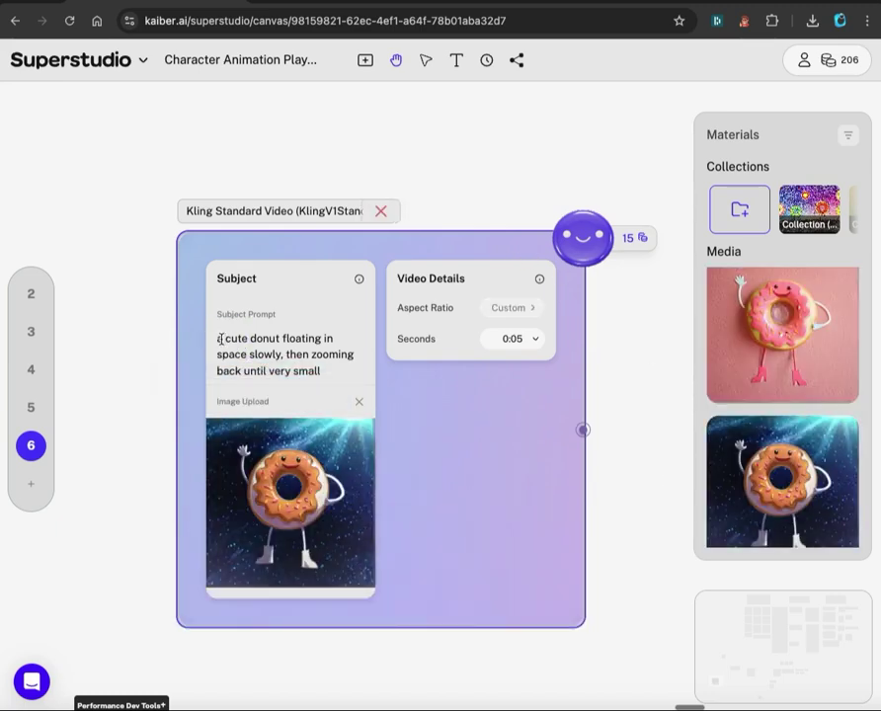
pyautogui.scroll(5, 227, 337)
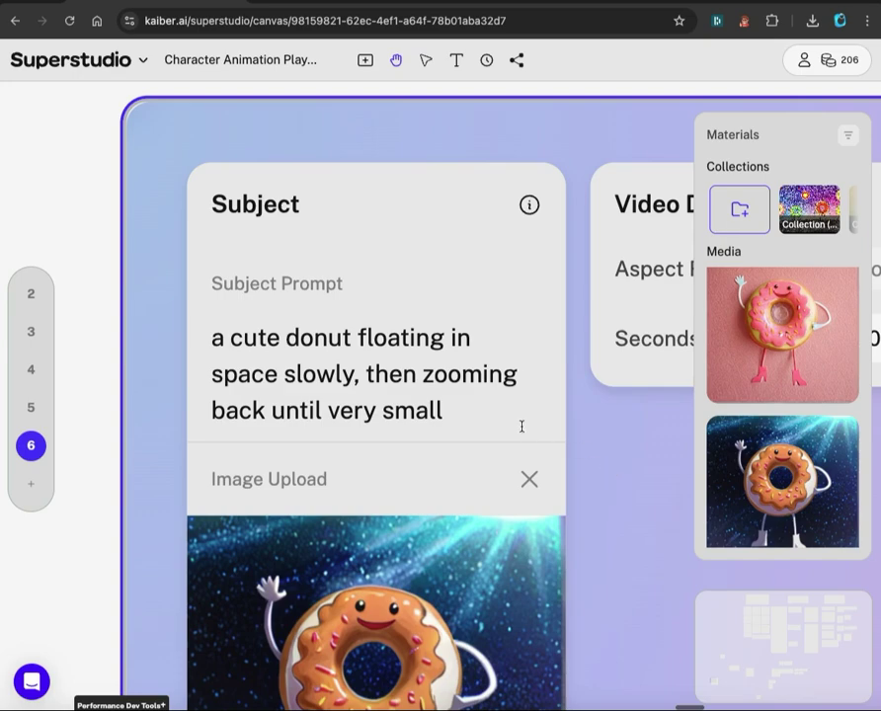
pyautogui.scroll(-5, 385, 393)
# - Keep the video length at 0:05 and bring the generated donut clip into view
pyautogui.click(432, 406)
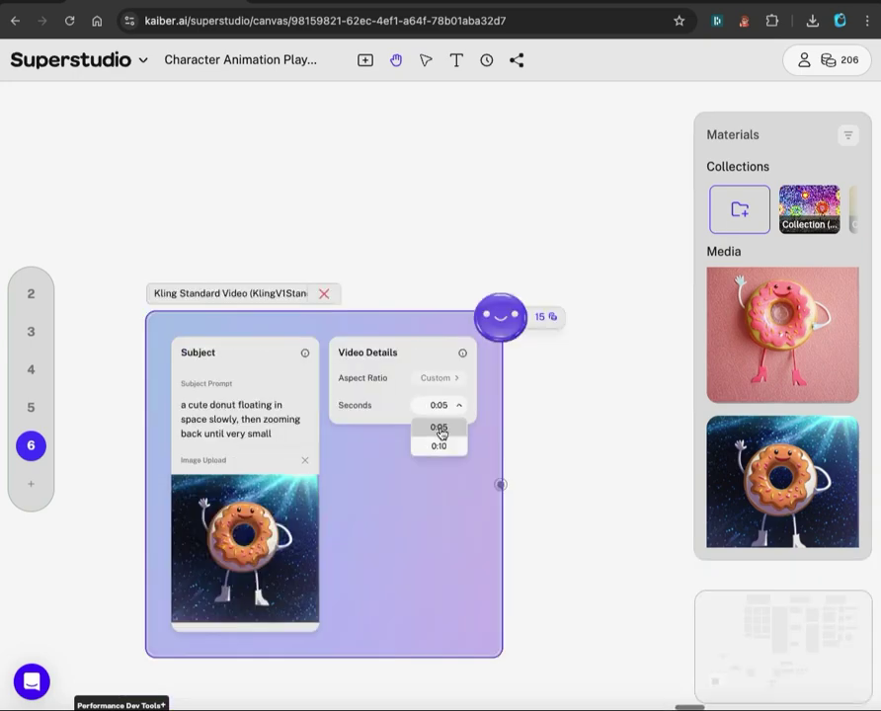
pyautogui.scroll(5, 442, 431)
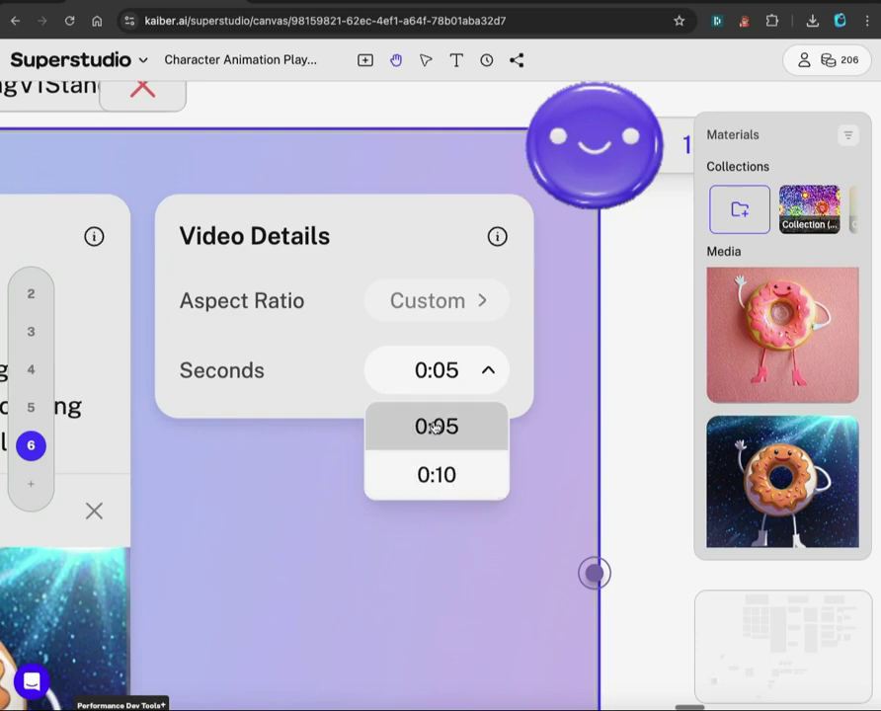
pyautogui.hscroll(3, 435, 427)
pyautogui.scroll(3, 435, 427)
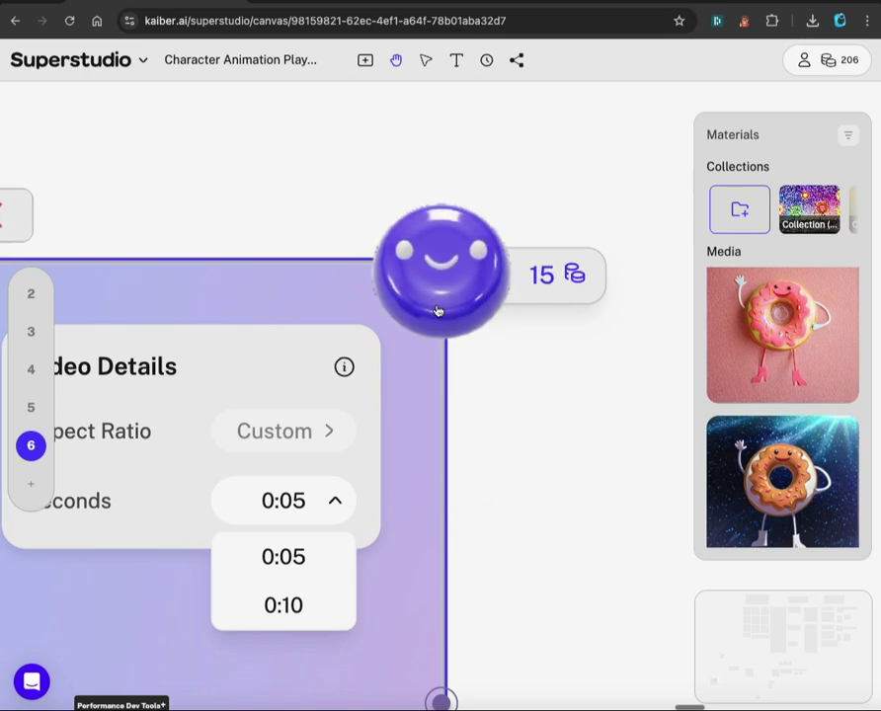
pyautogui.hscroll(6, 497, 446)
pyautogui.scroll(-3, 498, 446)
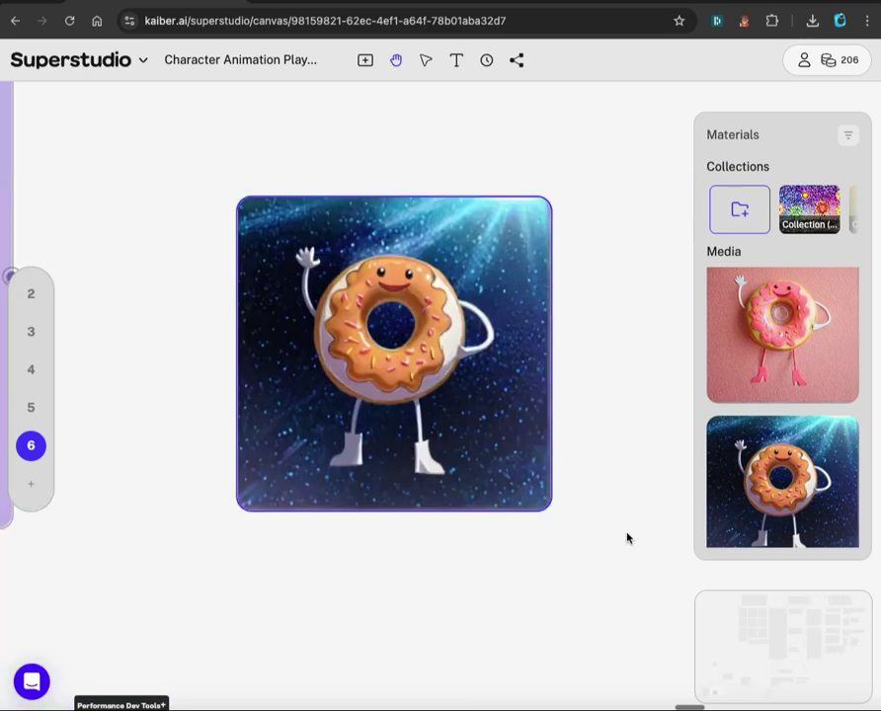
pyautogui.moveTo(413, 332)
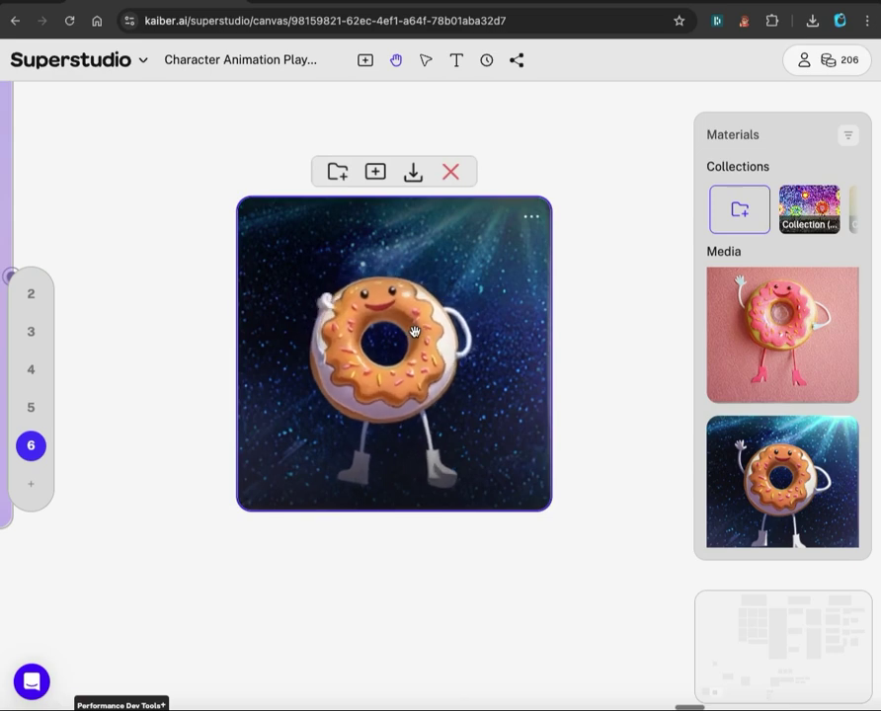